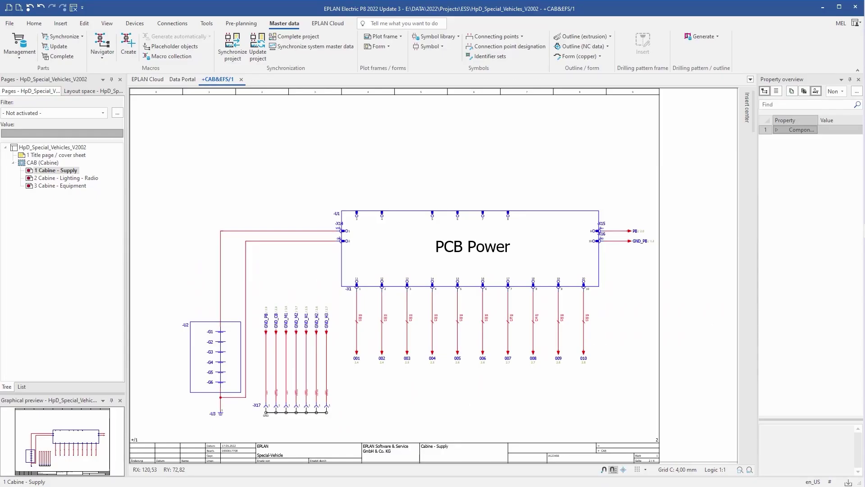
- Page forward from CAB page /1 through PCB Control to page /3, Cabine - Equipment
{"action": "key", "text": "Page_Down"}
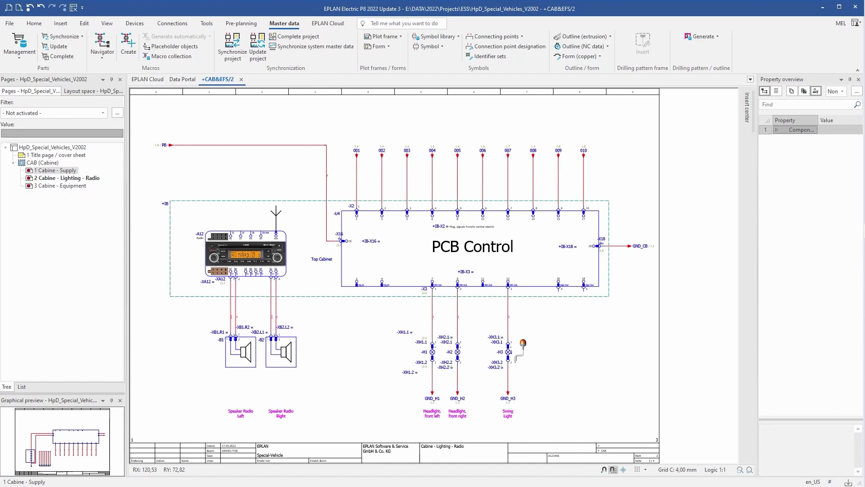
{"action": "key", "text": "Page_Down"}
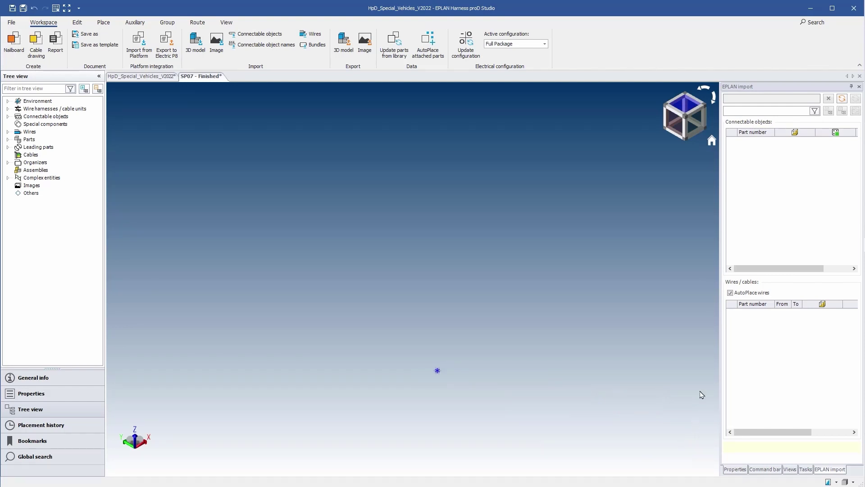
- Reload the project from HpD_Special_Vehicles_V2002.elk and run the import wizard through to Finish
{"action": "left_click", "coordinate": [842, 99]}
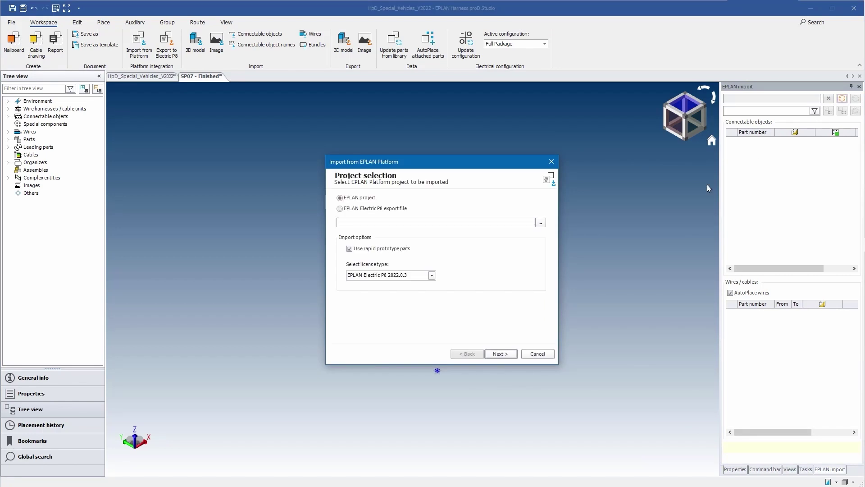
{"action": "left_click", "coordinate": [540, 222]}
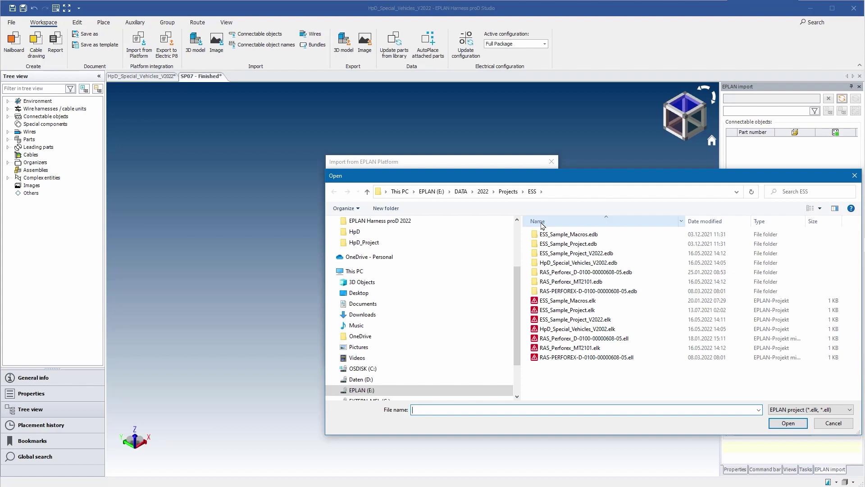
{"action": "left_click", "coordinate": [640, 329]}
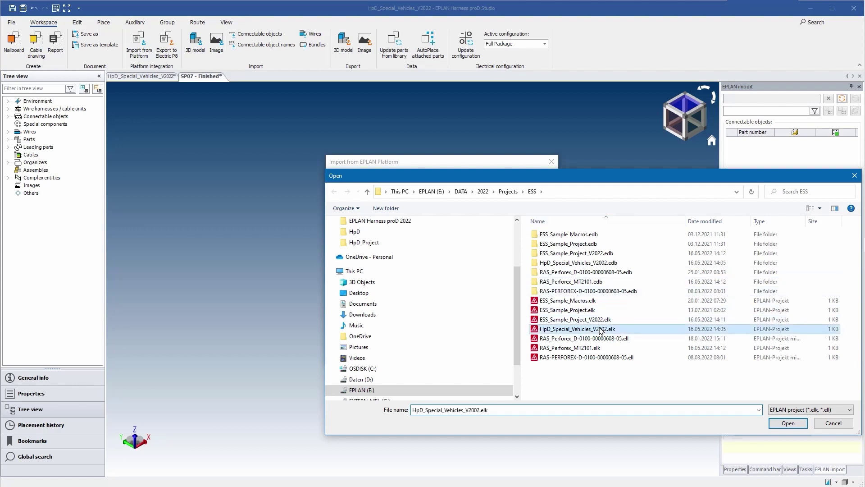
{"action": "left_click", "coordinate": [788, 423]}
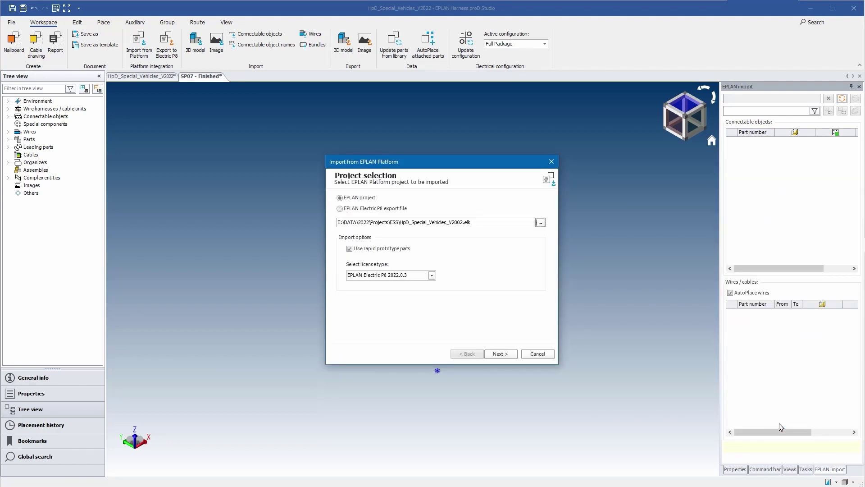
{"action": "left_click", "coordinate": [501, 354]}
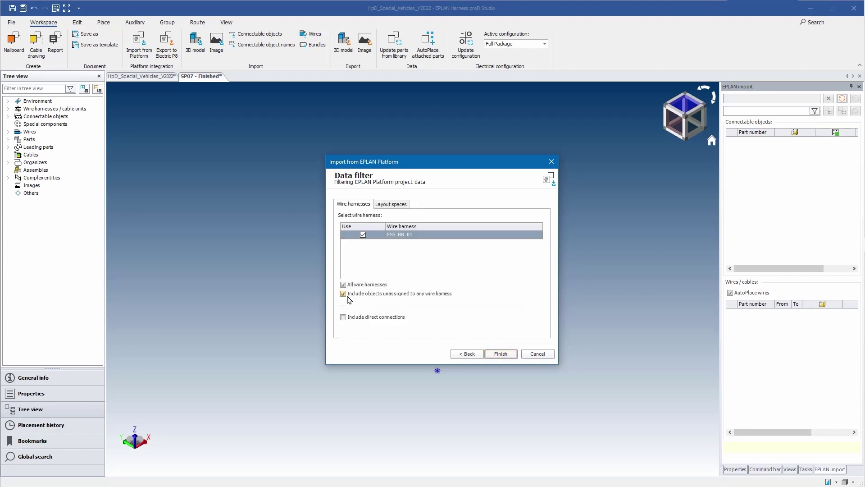
{"action": "left_click", "coordinate": [501, 354]}
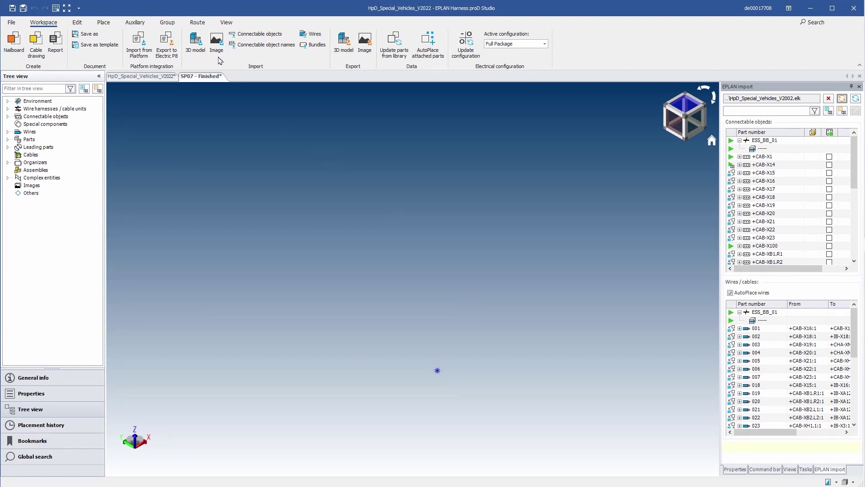
- Start importing the cabin 3D model, reviewing the list of supported 3D file formats
{"action": "left_click", "coordinate": [198, 50]}
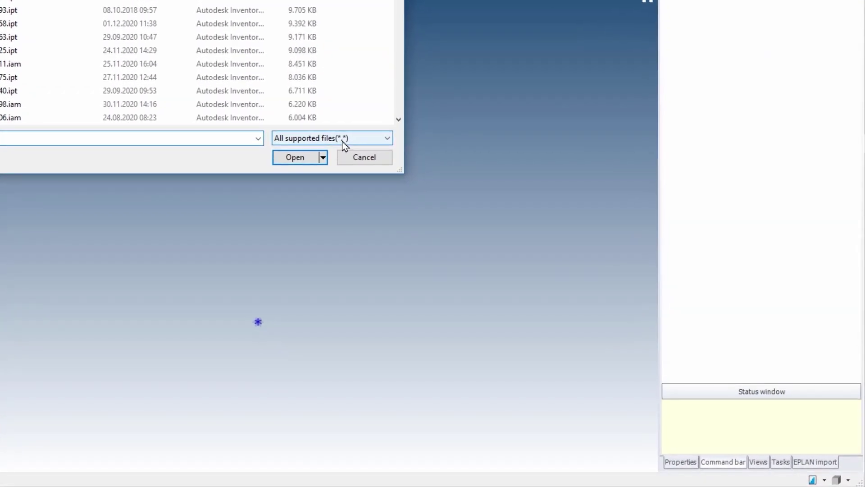
{"action": "left_click", "coordinate": [344, 145]}
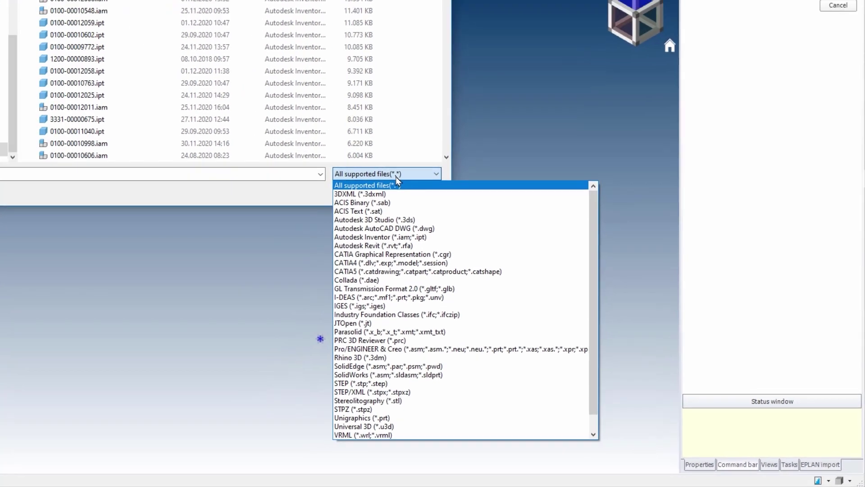
{"action": "key", "text": "Escape"}
{"action": "key", "text": "Escape"}
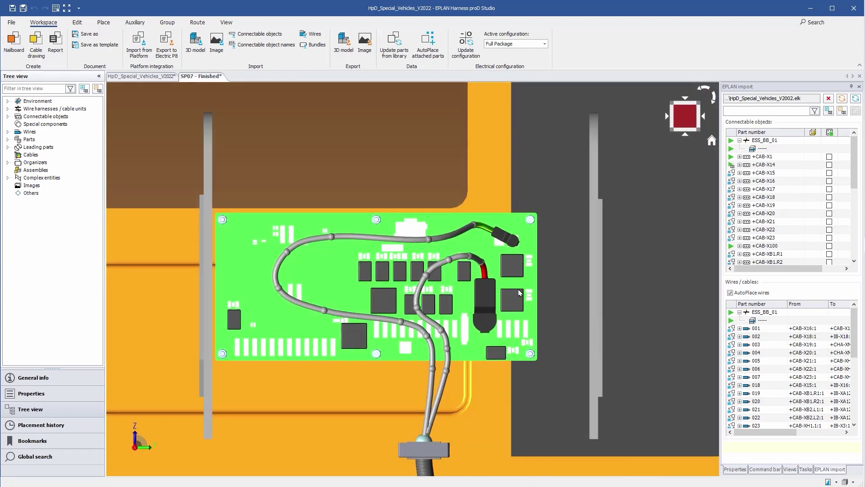
- Place connector +CAB-X1 on its footprint on the green circuit board
{"action": "left_click", "coordinate": [731, 157]}
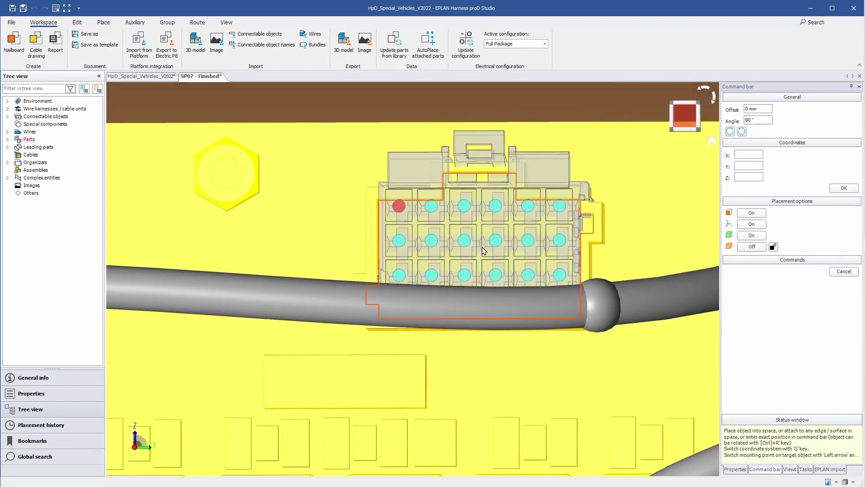
{"action": "left_click", "coordinate": [481, 264]}
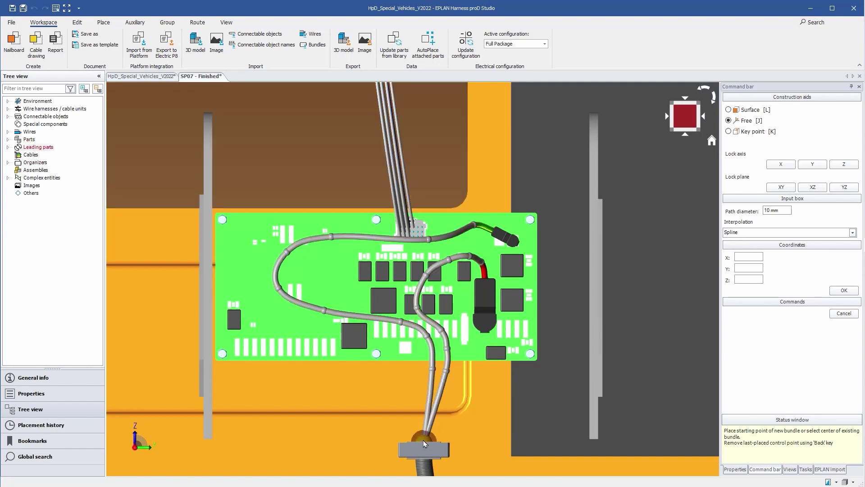
- Start a new bundle at the lower connector, following the circuit board surface at 85 mm offset
{"action": "left_click", "coordinate": [423, 440]}
{"action": "key", "text": "l"}
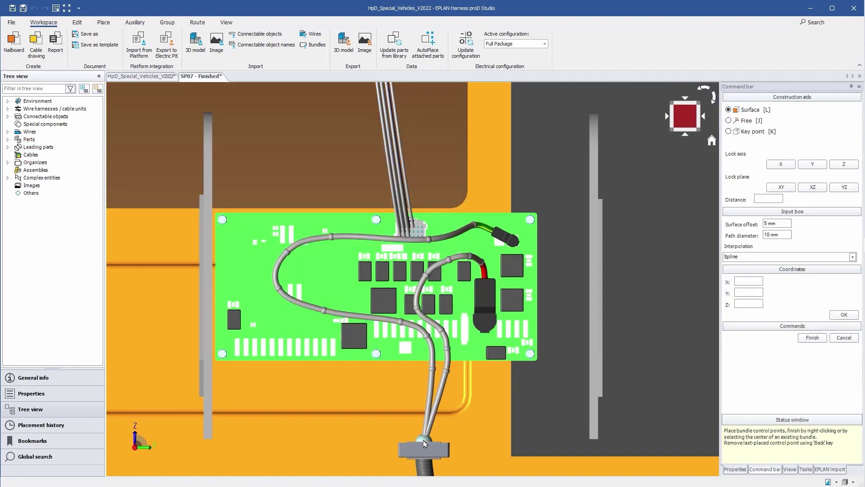
{"action": "double_click", "coordinate": [765, 224]}
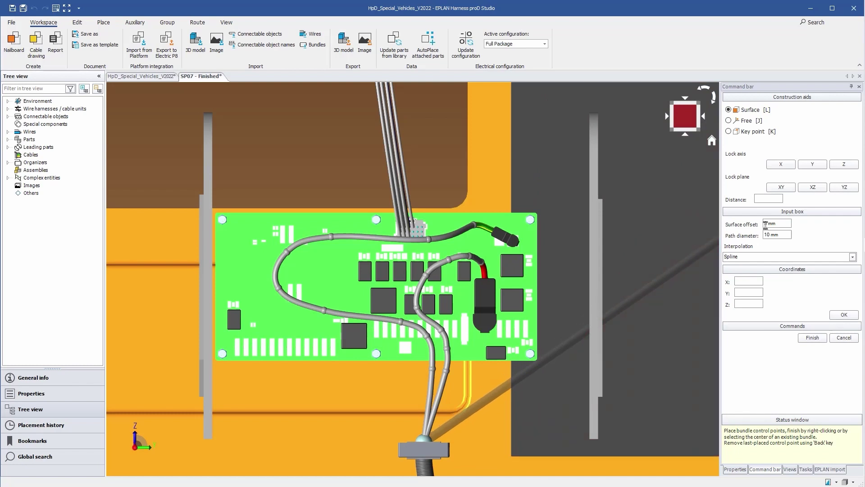
{"action": "type", "text": "85"}
{"action": "key", "text": "Return"}
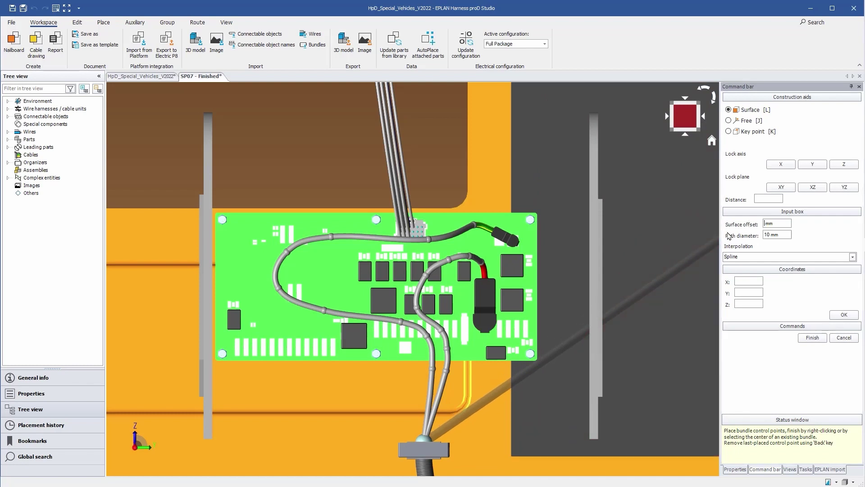
{"action": "left_click", "coordinate": [391, 347]}
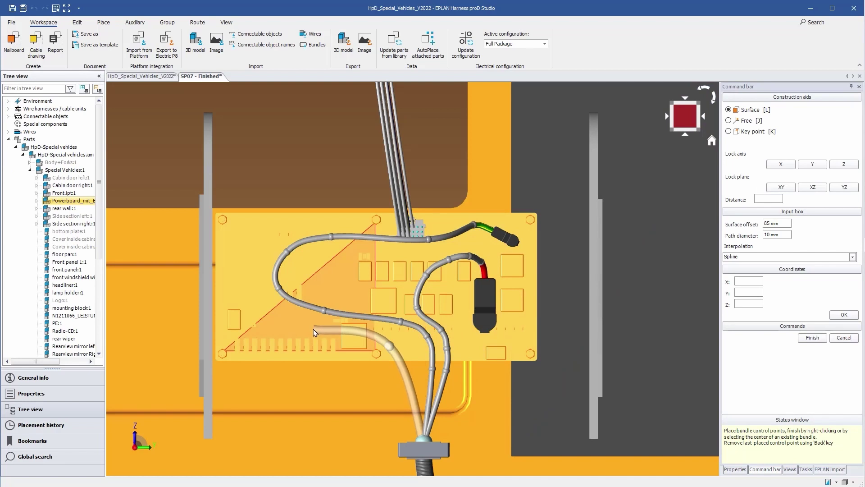
- Route the bundle through points around the board's left side and top edge to the top connector
{"action": "left_click", "coordinate": [313, 328]}
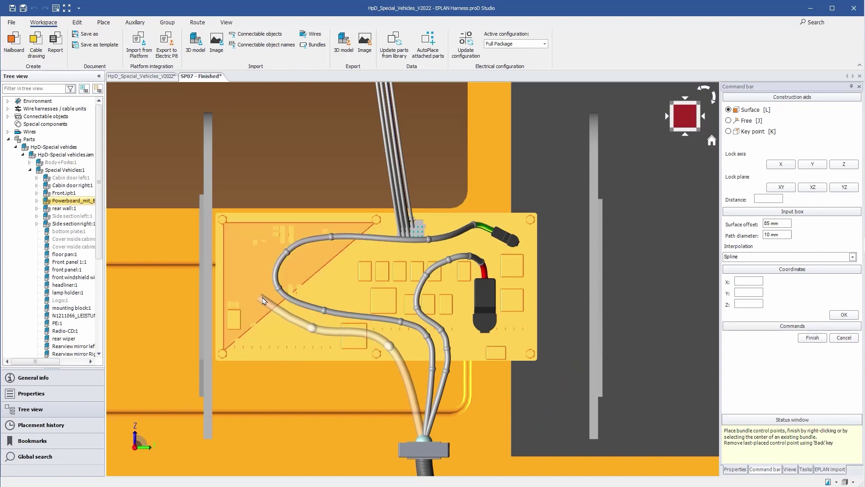
{"action": "left_click", "coordinate": [262, 297]}
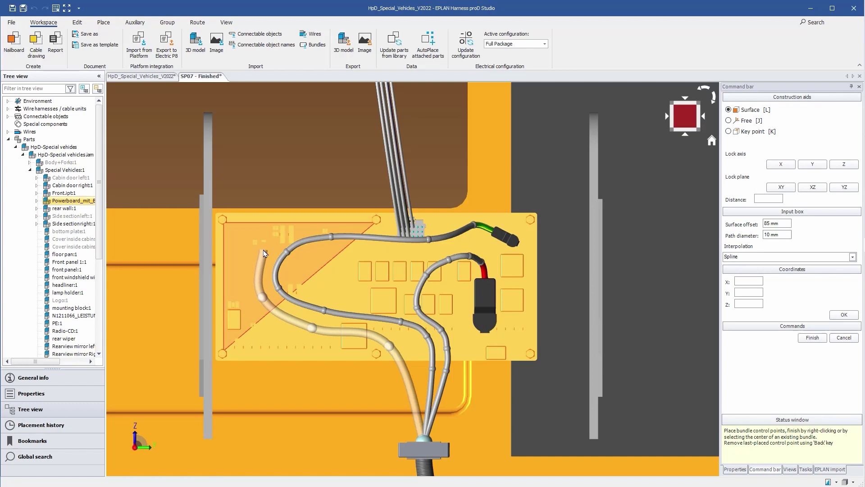
{"action": "left_click", "coordinate": [263, 250]}
{"action": "left_click", "coordinate": [329, 223]}
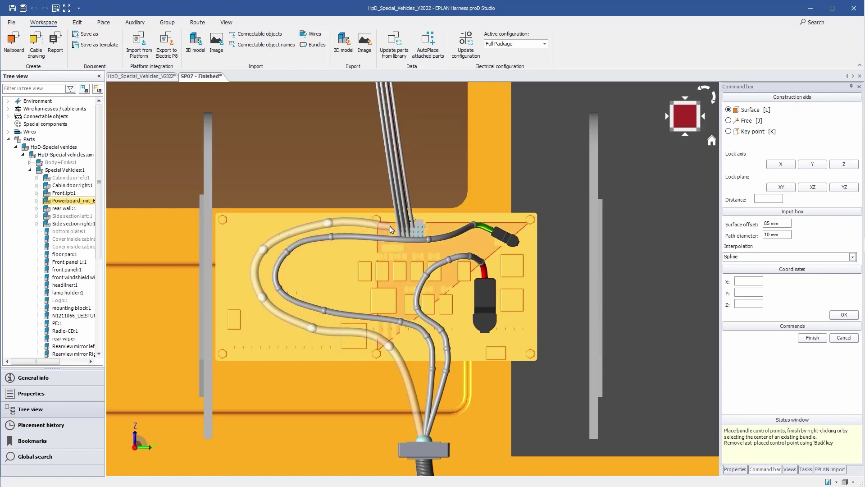
{"action": "left_click", "coordinate": [392, 229]}
{"action": "right_click", "coordinate": [391, 229]}
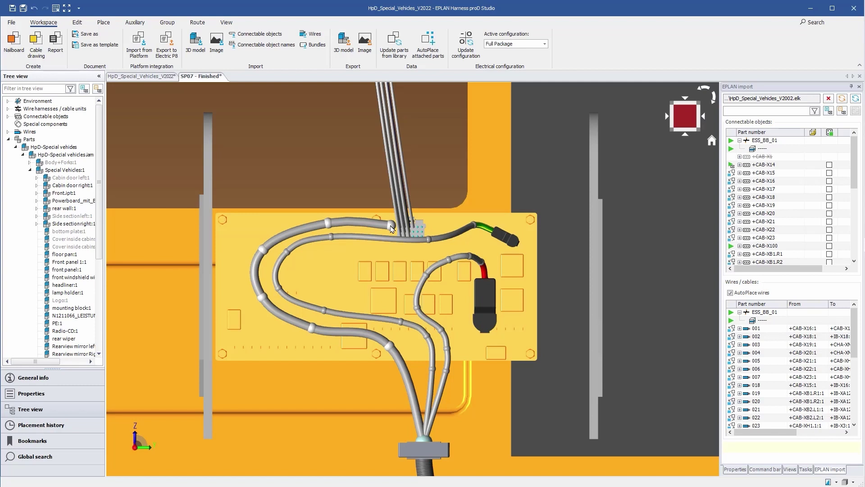
- Auto-route the wires through the bundles, then hide the vehicle assembly leaving only the harness
{"action": "left_click", "coordinate": [391, 230]}
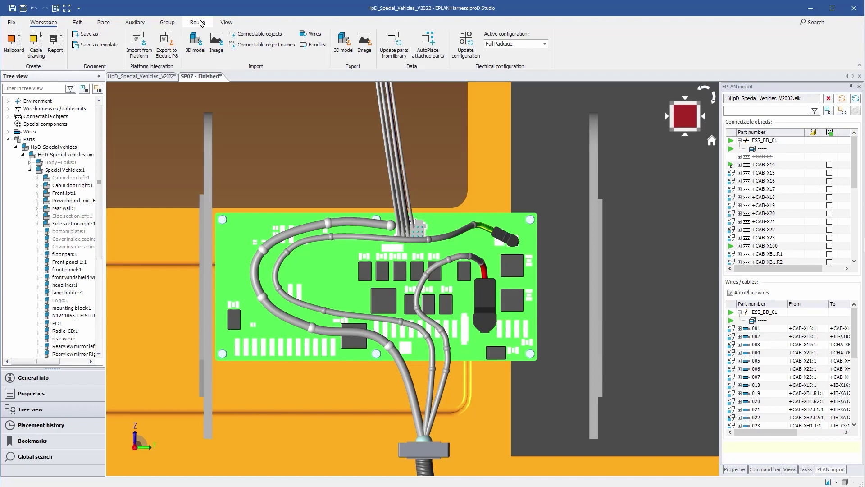
{"action": "left_click", "coordinate": [201, 22]}
{"action": "left_click", "coordinate": [16, 44]}
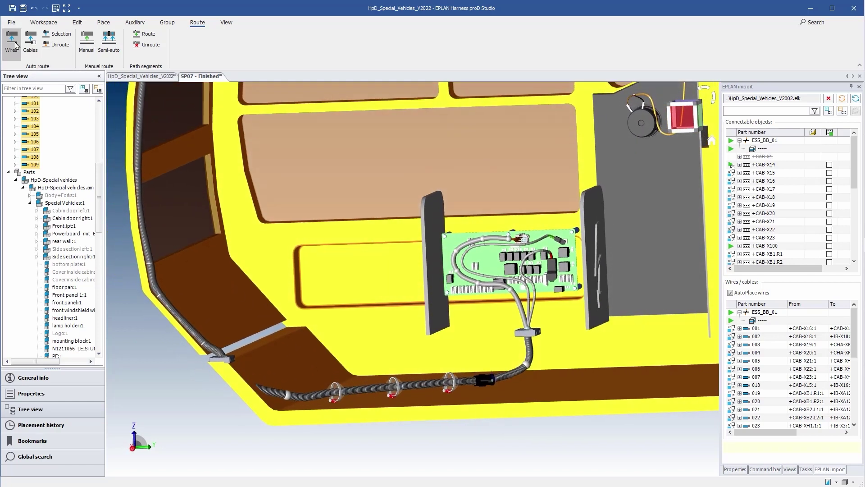
{"action": "left_click", "coordinate": [61, 181]}
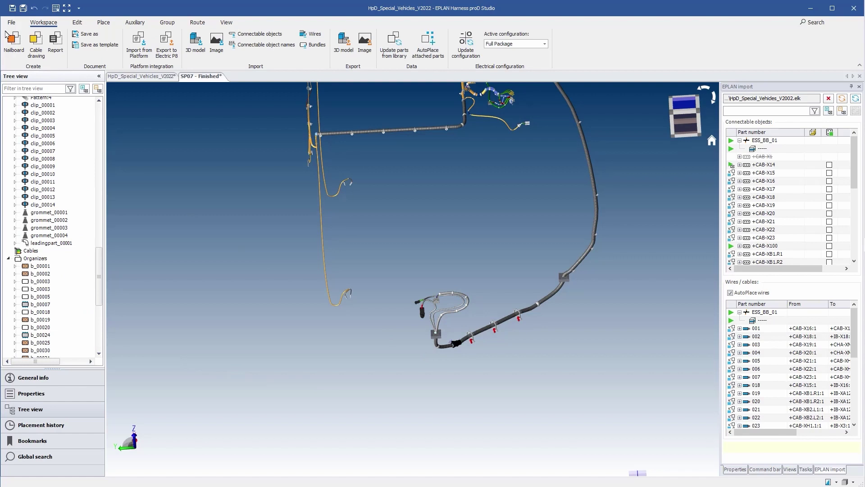
{"action": "left_click", "coordinate": [12, 49]}
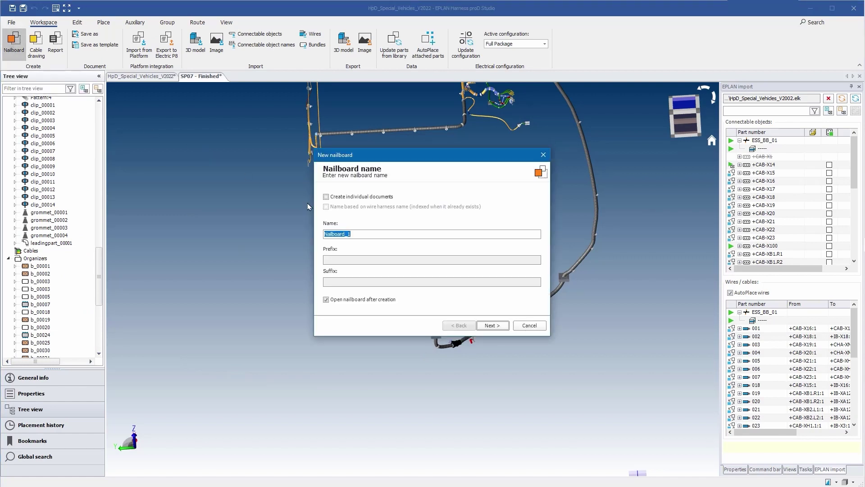
- Keep the name Nailboard_1, base it on ESS_001_TMP.hxnt, exclude the Intern wire harness, and finish
{"action": "left_click", "coordinate": [504, 328]}
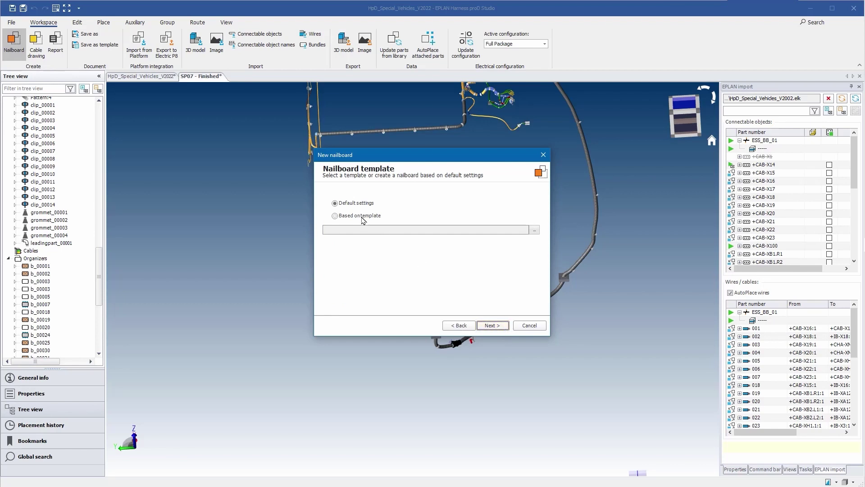
{"action": "left_click", "coordinate": [534, 230]}
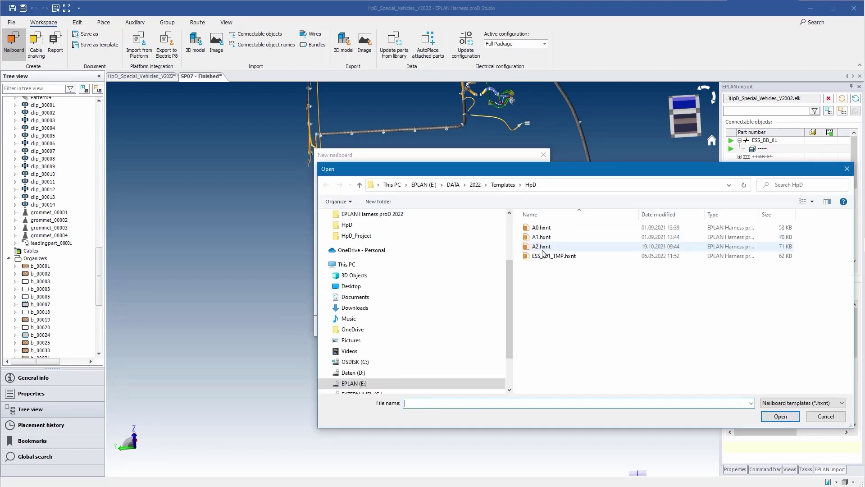
{"action": "left_click", "coordinate": [567, 256]}
{"action": "left_click", "coordinate": [779, 417]}
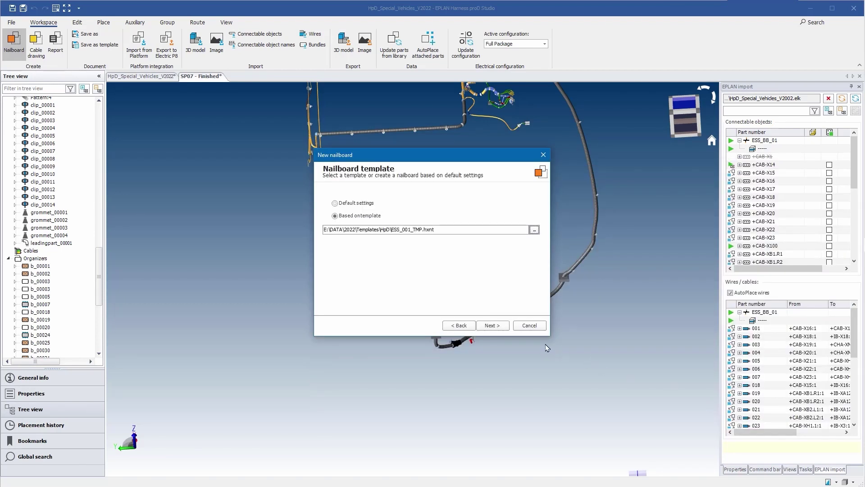
{"action": "left_click", "coordinate": [487, 331]}
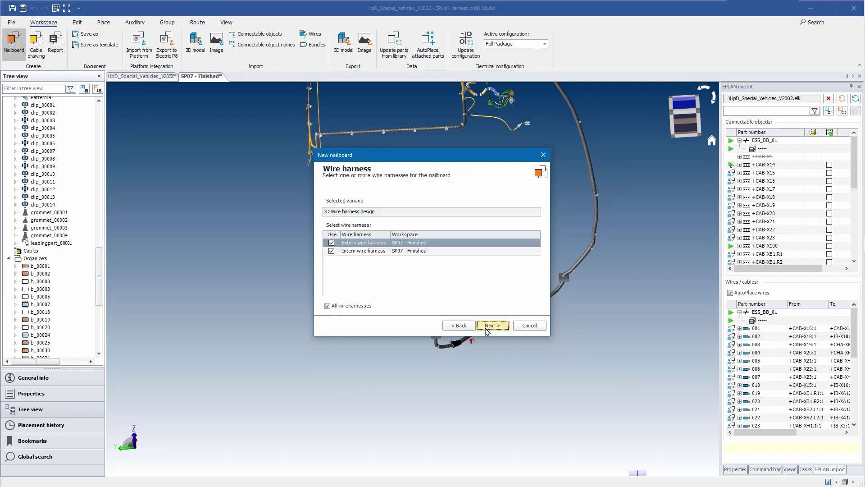
{"action": "left_click", "coordinate": [350, 254]}
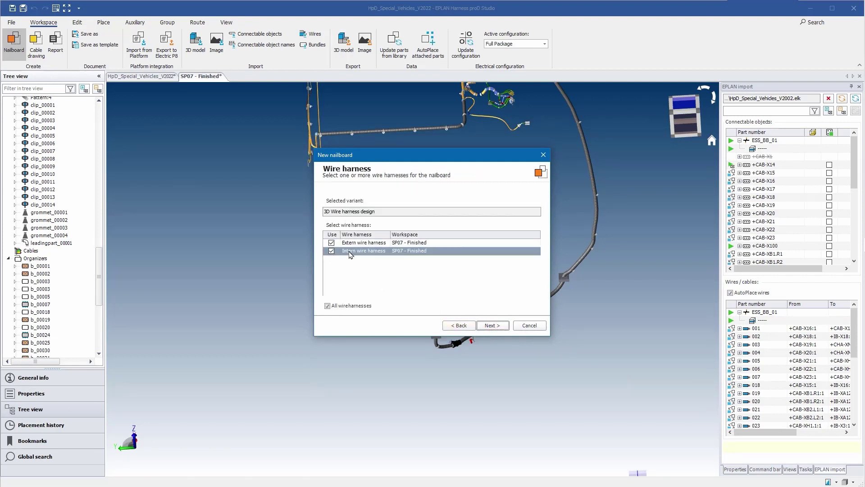
{"action": "left_click", "coordinate": [494, 325]}
{"action": "left_click", "coordinate": [493, 326]}
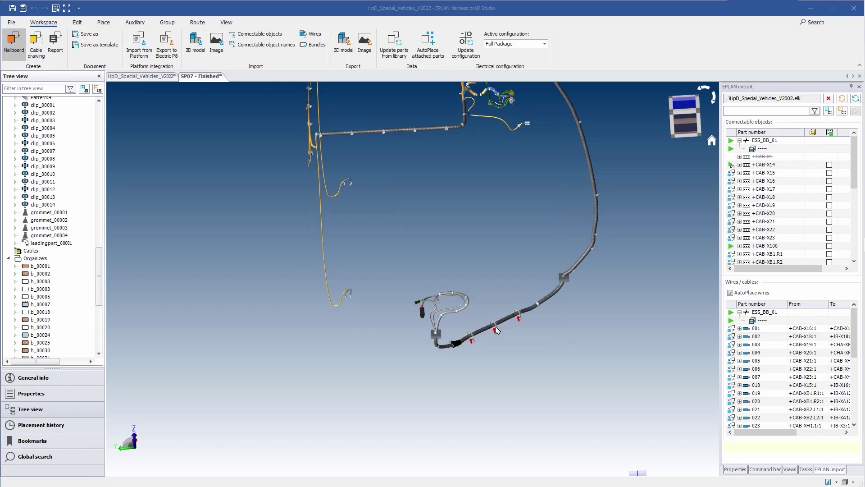